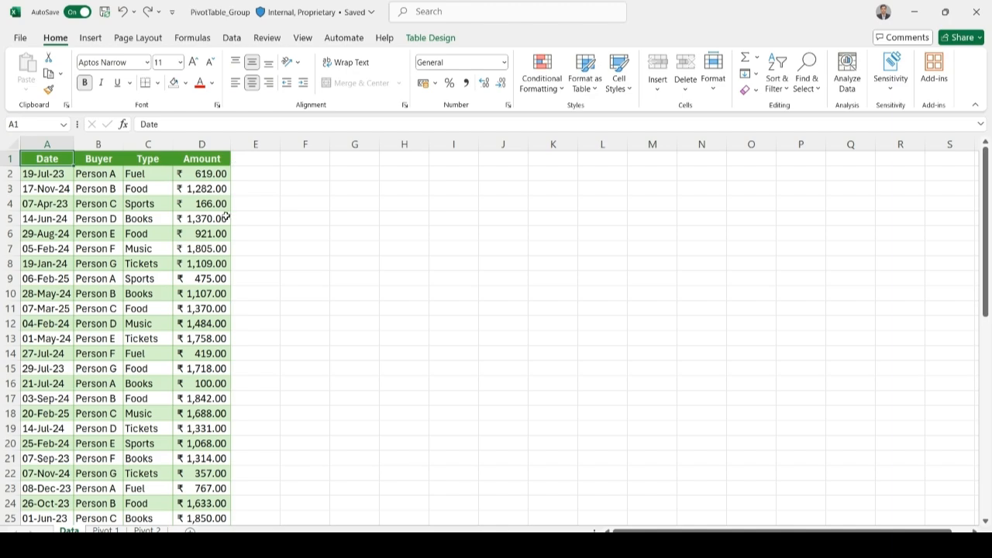
Look through the Date, Buyer, Type and Amount records in the source data table.
{"action": "scroll", "coordinate": [214, 232], "scroll_direction": "down", "scroll_amount": 1}
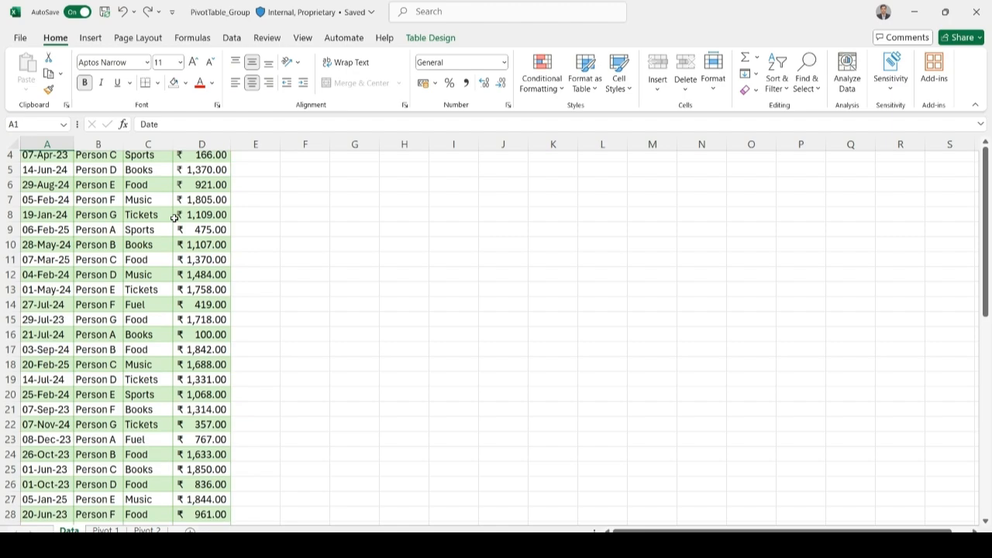
{"action": "scroll", "coordinate": [174, 218], "scroll_direction": "down", "scroll_amount": 1}
{"action": "scroll", "coordinate": [175, 218], "scroll_direction": "up", "scroll_amount": 2}
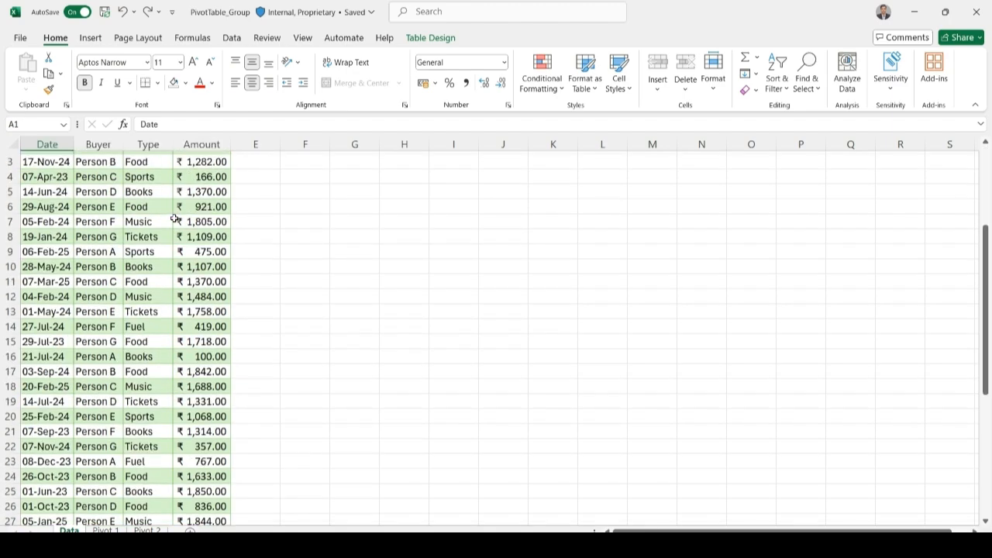
{"action": "scroll", "coordinate": [175, 218], "scroll_direction": "up", "scroll_amount": 1}
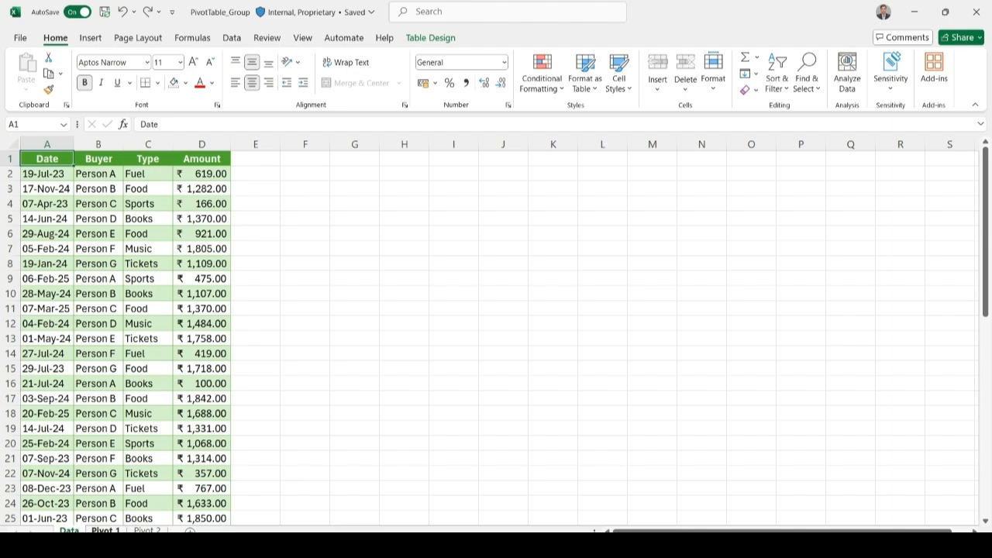
Switch to the Pivot 1 sheet and review the amounts by date and buyer from the first row.
{"action": "left_click", "coordinate": [106, 531]}
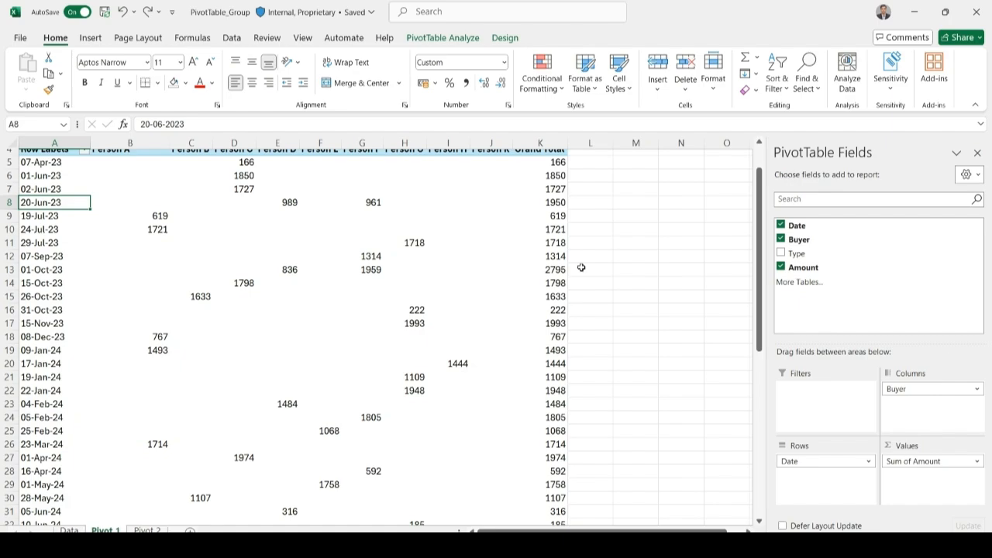
{"action": "left_click", "coordinate": [762, 144]}
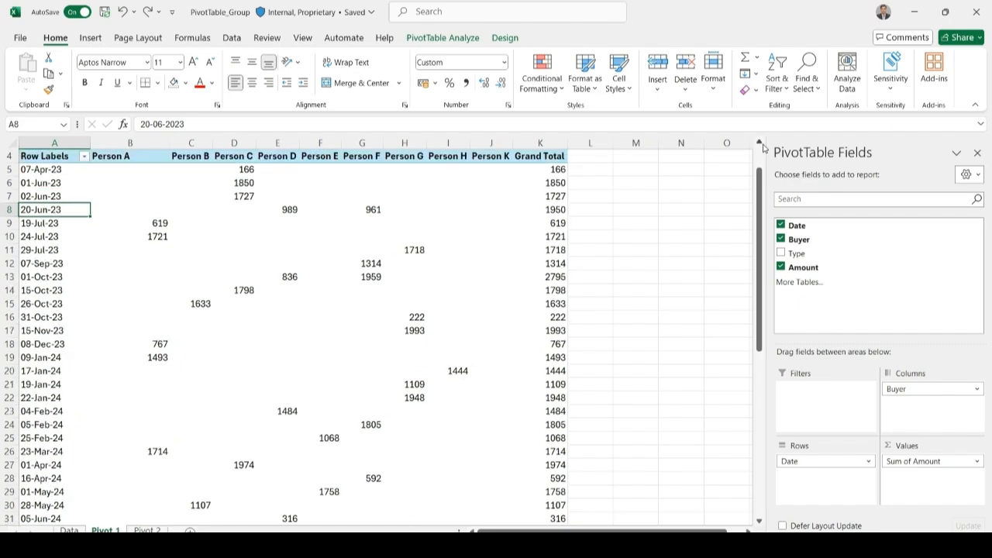
{"action": "left_click", "coordinate": [761, 144]}
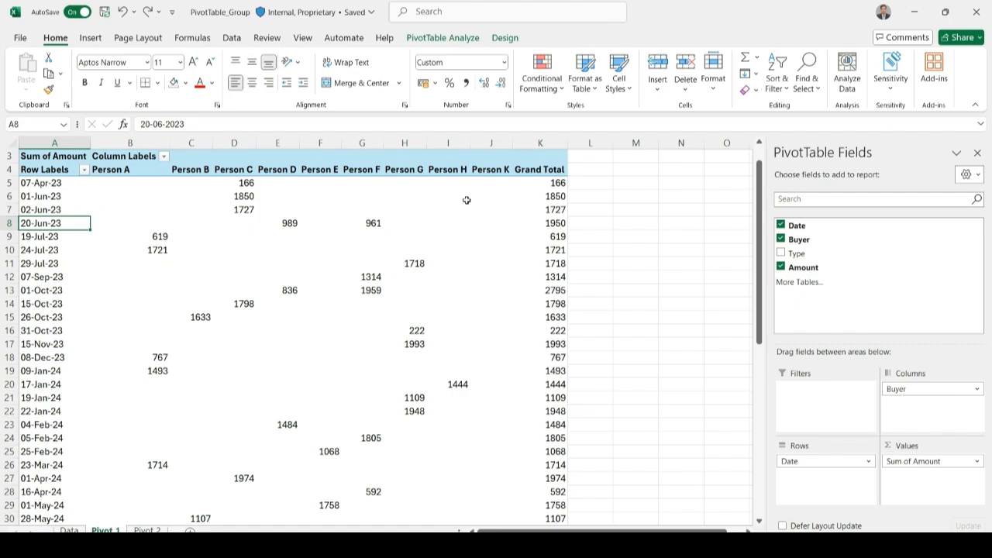
{"action": "scroll", "coordinate": [388, 318], "scroll_direction": "down", "scroll_amount": 2}
{"action": "scroll", "coordinate": [389, 318], "scroll_direction": "up", "scroll_amount": 3}
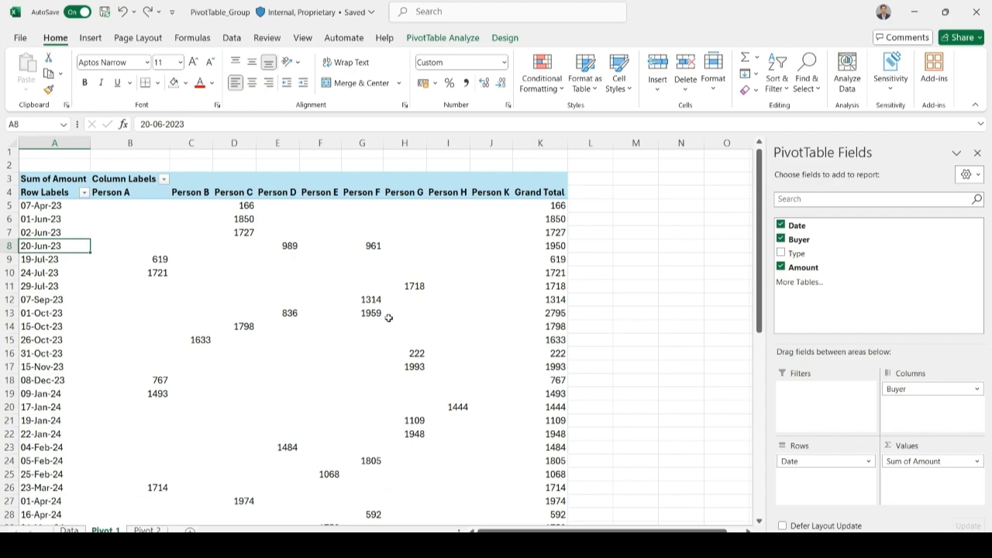
{"action": "mouse_move", "coordinate": [388, 317]}
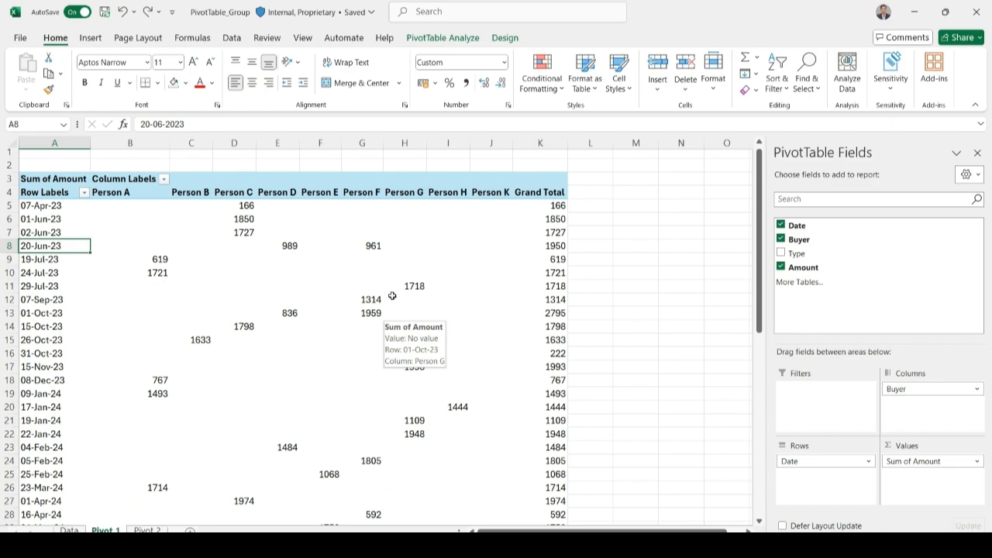
{"action": "mouse_move", "coordinate": [393, 260]}
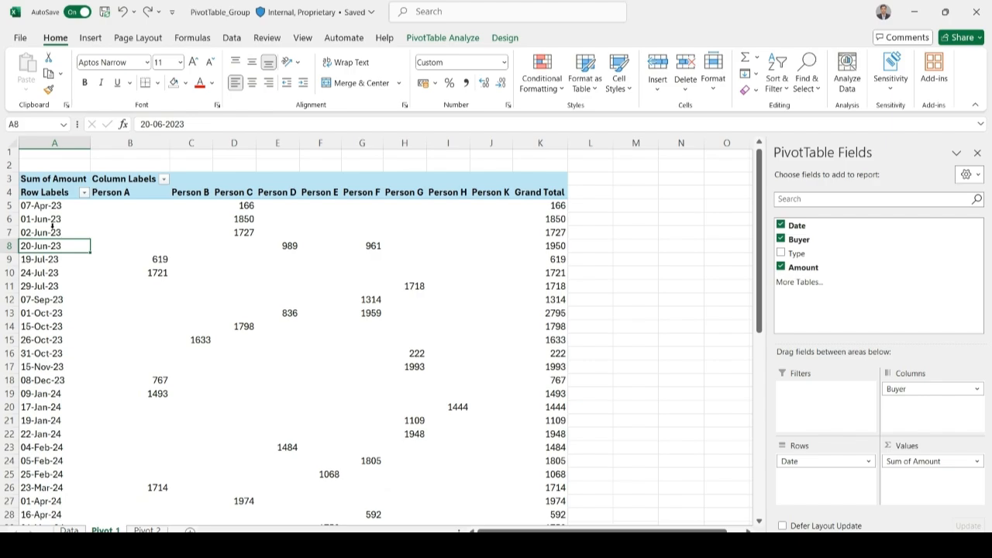
Group the pivot table's row dates by Months and Years and review the grouped rows.
{"action": "right_click", "coordinate": [53, 231]}
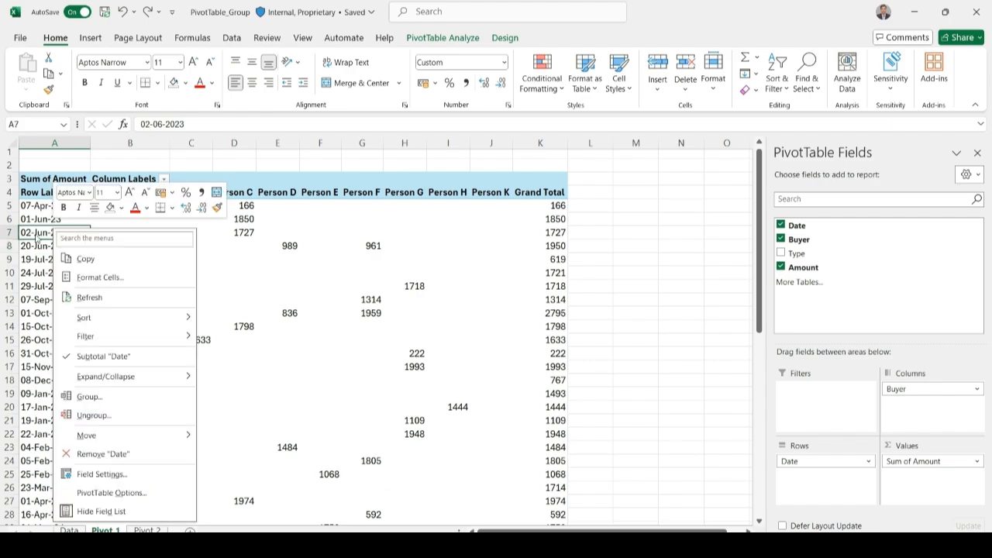
{"action": "left_click", "coordinate": [66, 233]}
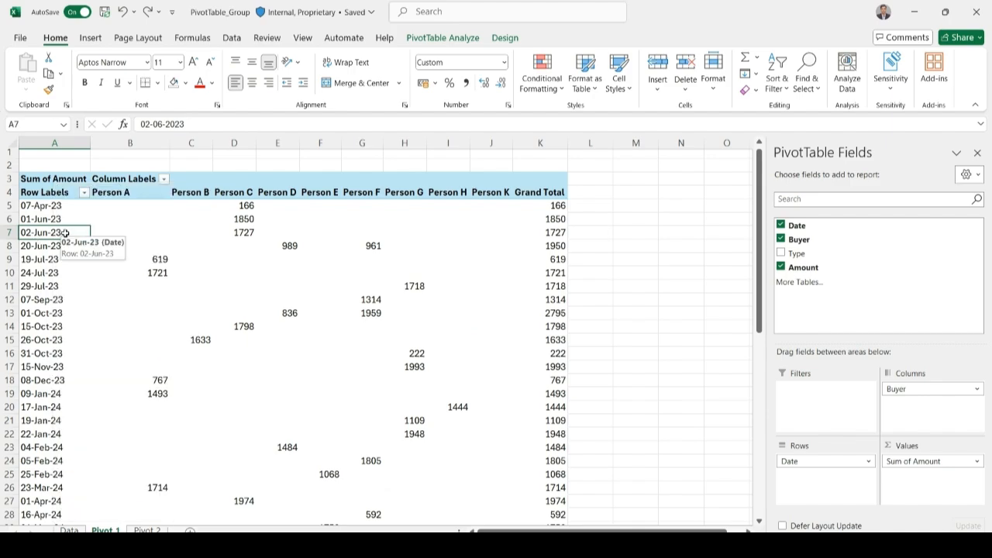
{"action": "right_click", "coordinate": [66, 232]}
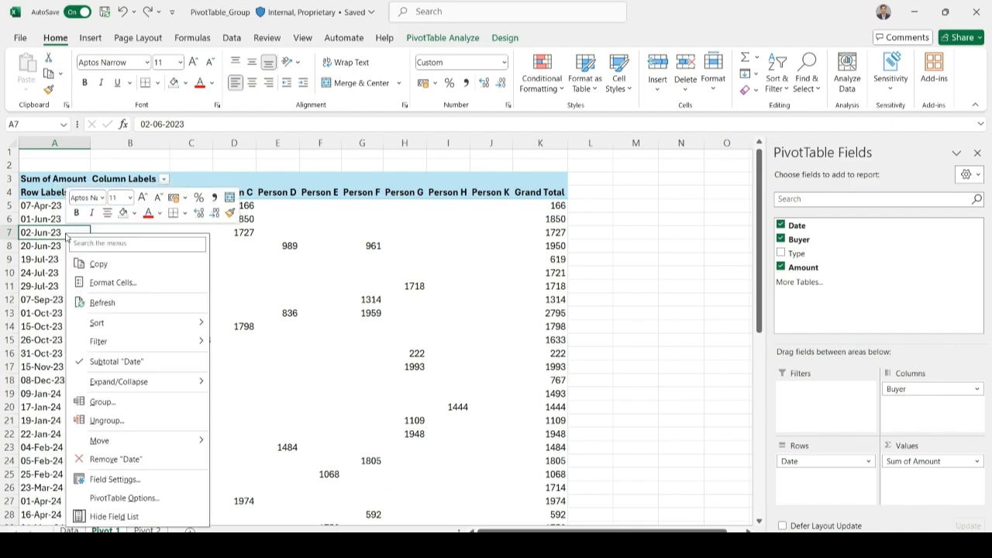
{"action": "left_click", "coordinate": [102, 402]}
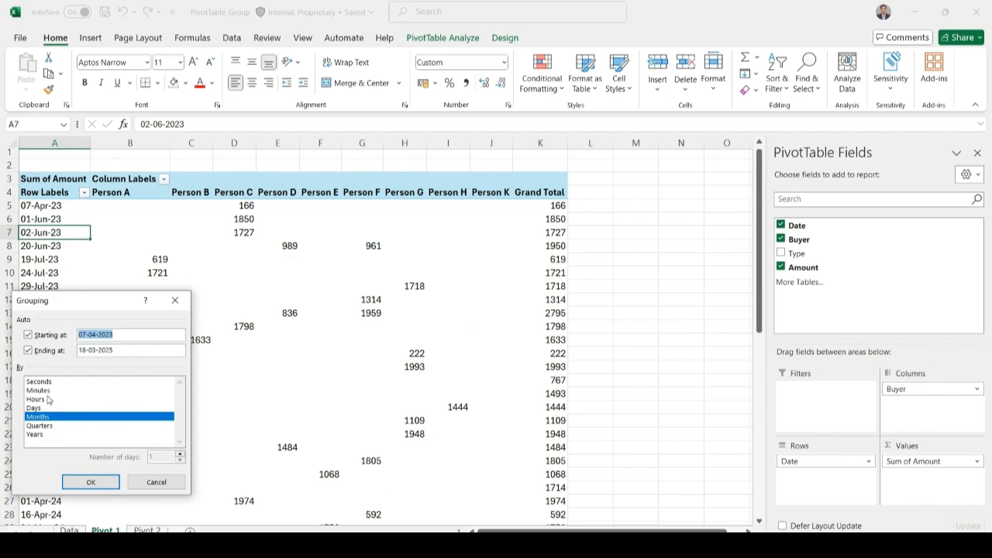
{"action": "left_click", "coordinate": [48, 436]}
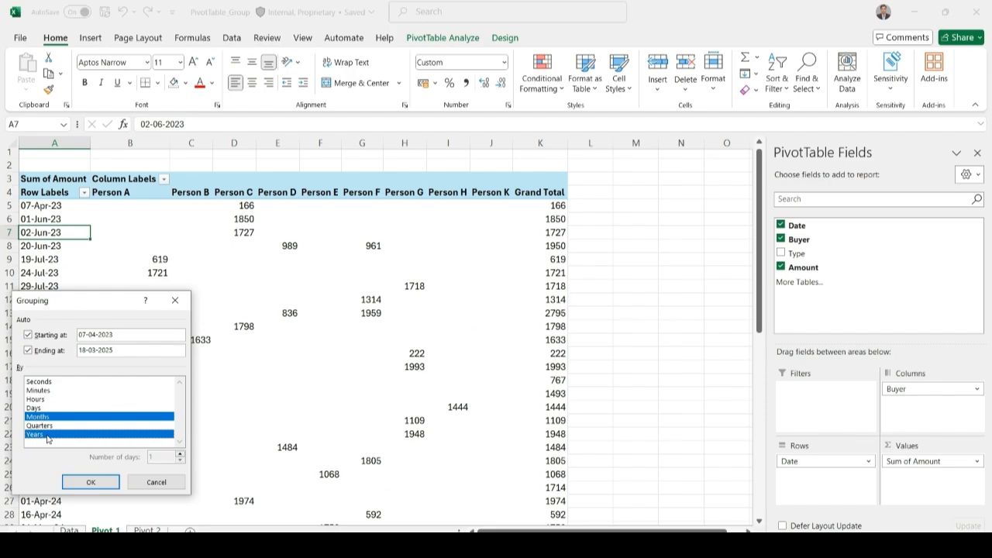
{"action": "left_click", "coordinate": [88, 482]}
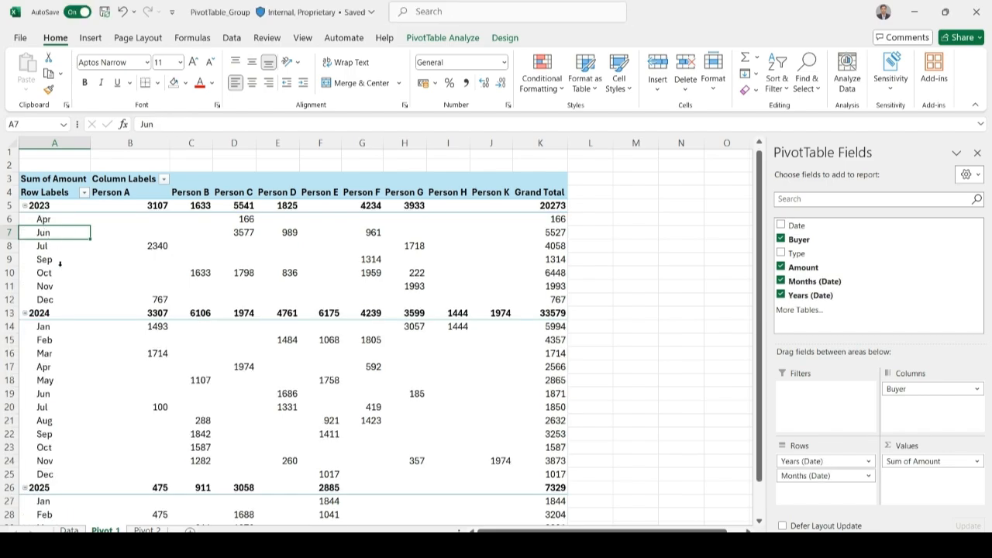
{"action": "scroll", "coordinate": [60, 264], "scroll_direction": "down", "scroll_amount": 1}
{"action": "scroll", "coordinate": [60, 264], "scroll_direction": "up", "scroll_amount": 1}
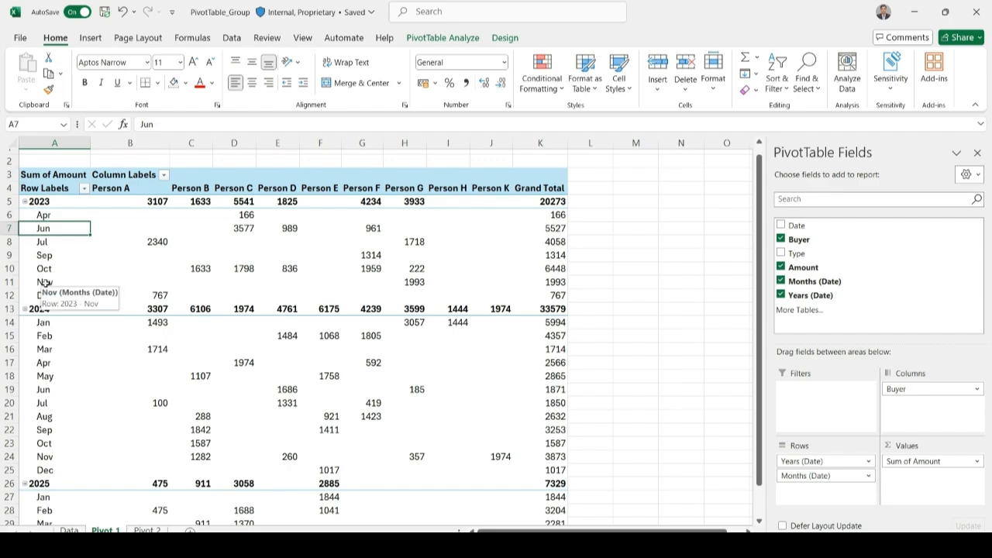
Try regrouping the row dates by Months only, leaving Years out.
{"action": "right_click", "coordinate": [48, 215]}
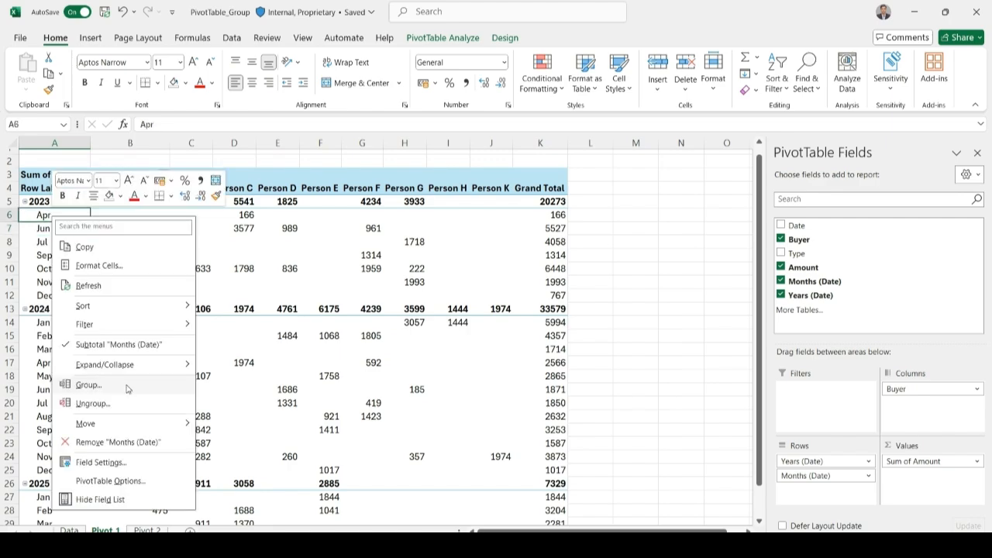
{"action": "left_click", "coordinate": [88, 385]}
{"action": "left_click", "coordinate": [70, 423]}
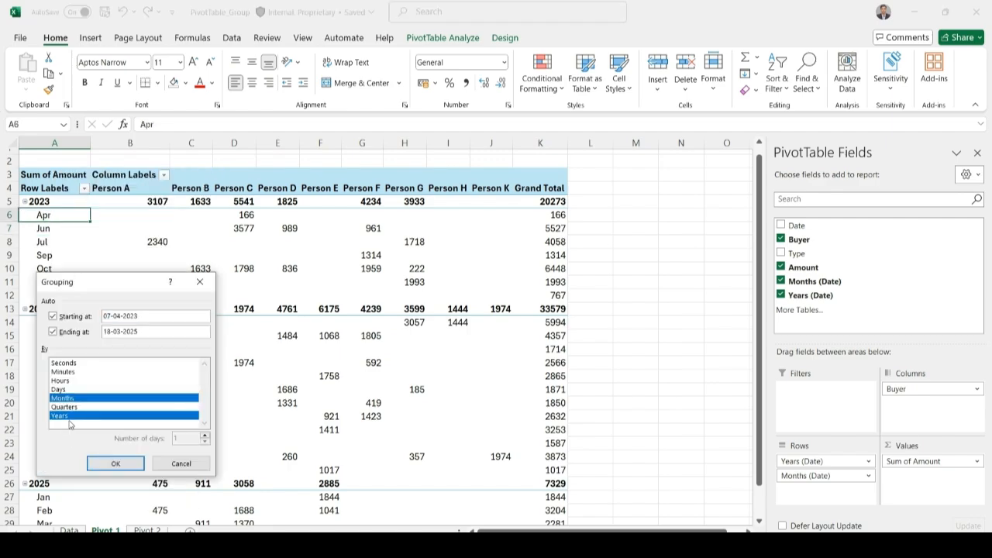
{"action": "left_click", "coordinate": [69, 424]}
{"action": "left_click", "coordinate": [109, 462]}
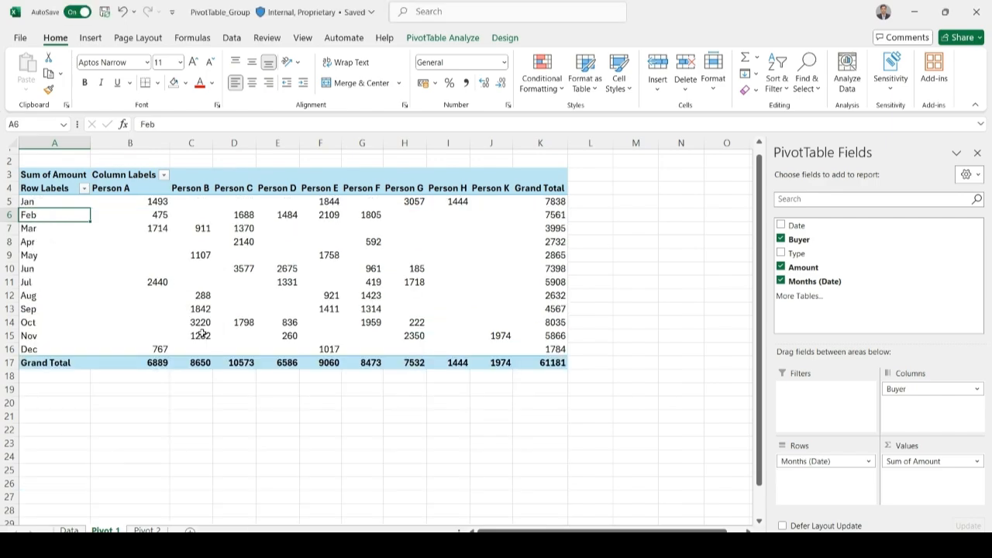
{"action": "mouse_move", "coordinate": [202, 333]}
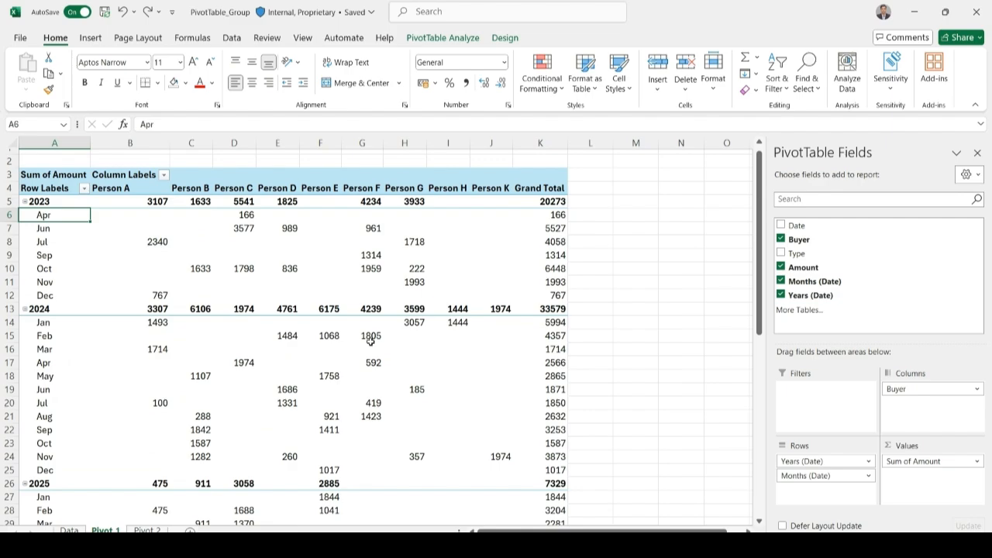
Examine the monthly amounts and yearly subtotals of individual buyers across 2023, 2024 and 2025.
{"action": "left_click", "coordinate": [244, 229]}
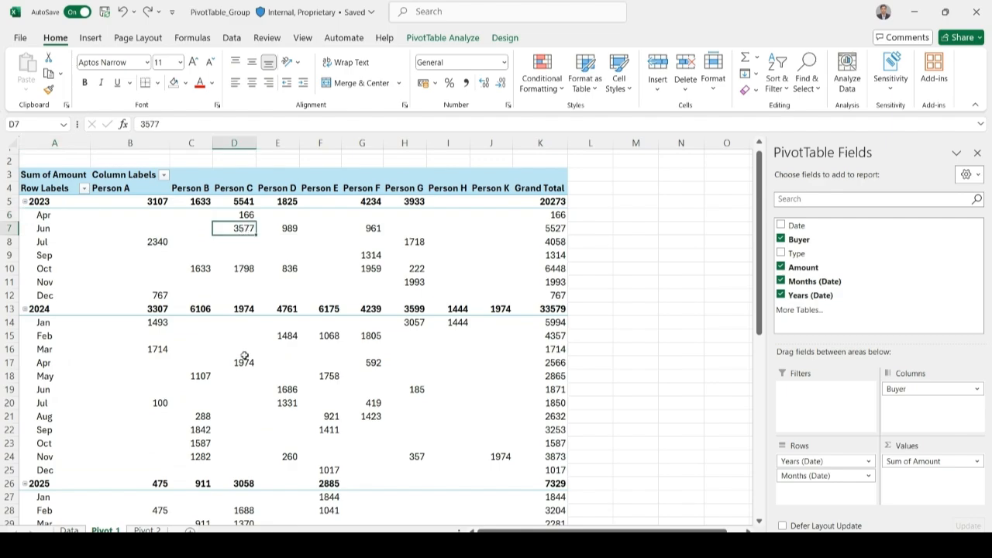
{"action": "left_click", "coordinate": [245, 311]}
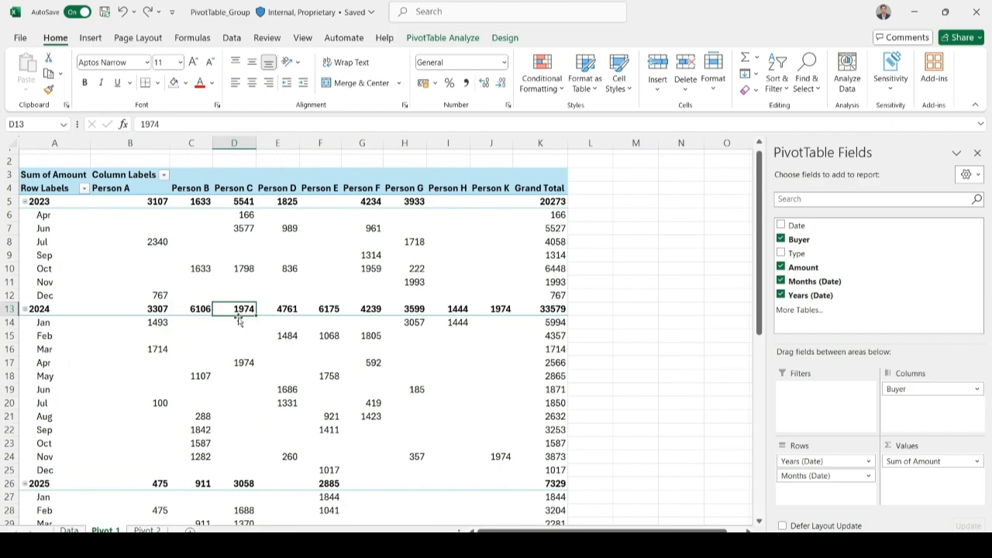
{"action": "left_click", "coordinate": [230, 481]}
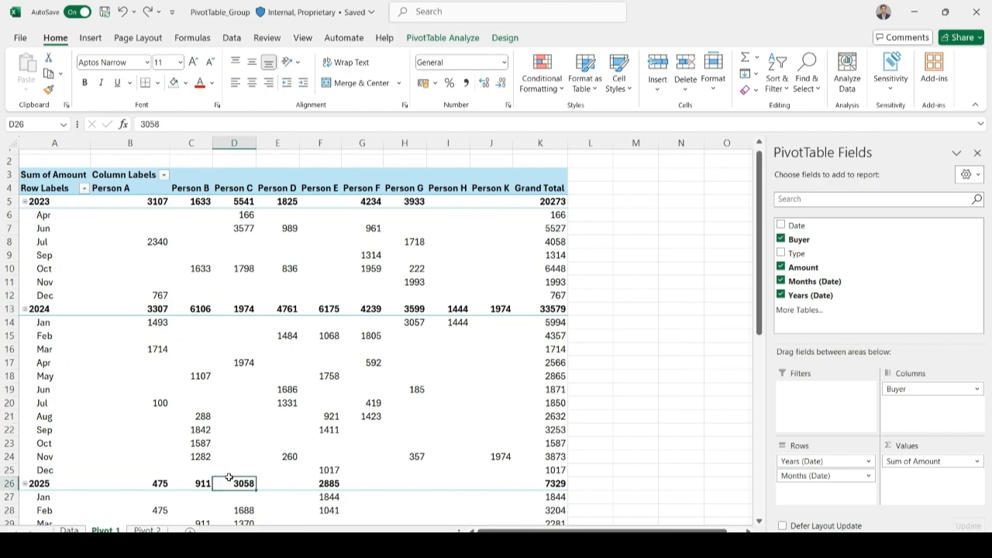
{"action": "scroll", "coordinate": [240, 449], "scroll_direction": "down", "scroll_amount": 1}
{"action": "scroll", "coordinate": [250, 418], "scroll_direction": "down", "scroll_amount": 1}
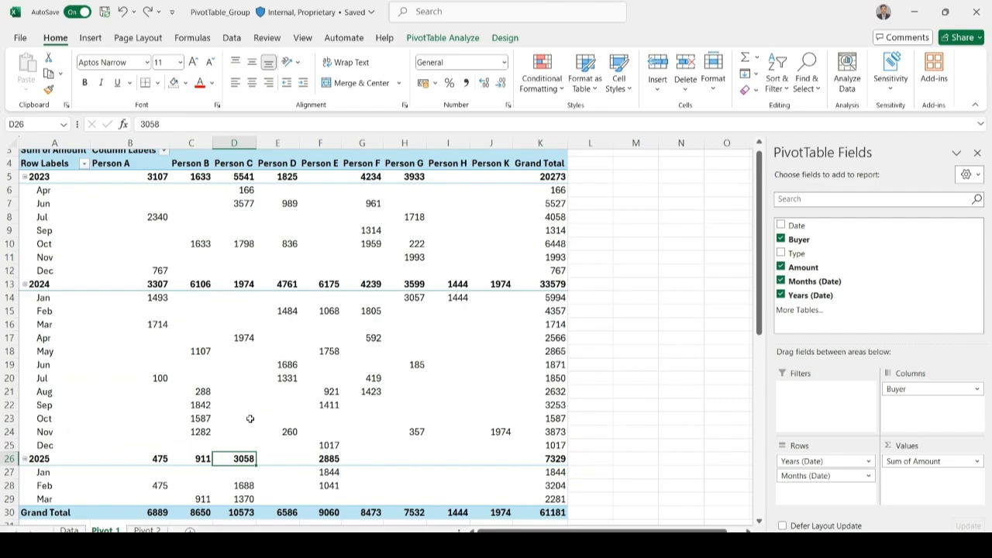
{"action": "scroll", "coordinate": [250, 419], "scroll_direction": "up", "scroll_amount": 1}
{"action": "scroll", "coordinate": [251, 419], "scroll_direction": "up", "scroll_amount": 1}
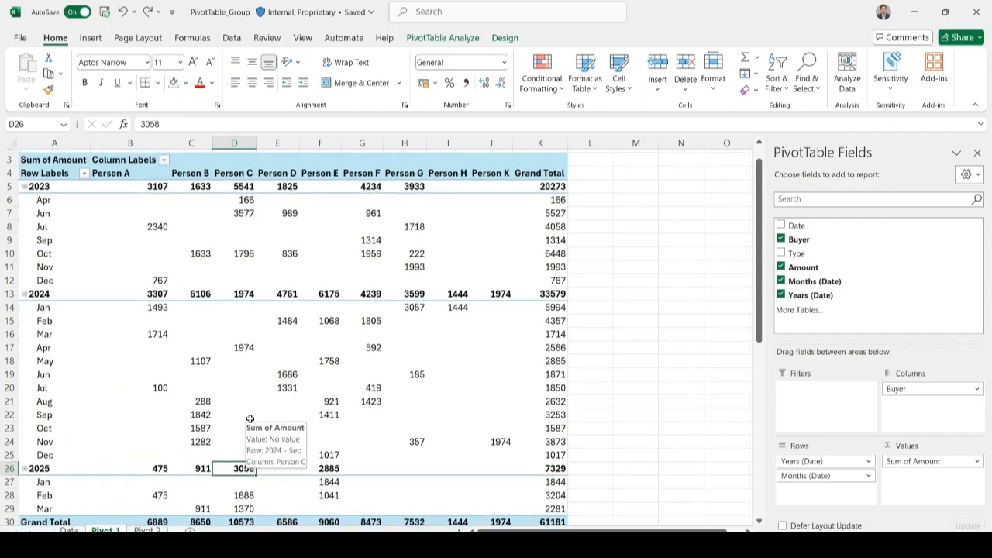
{"action": "left_click", "coordinate": [158, 292]}
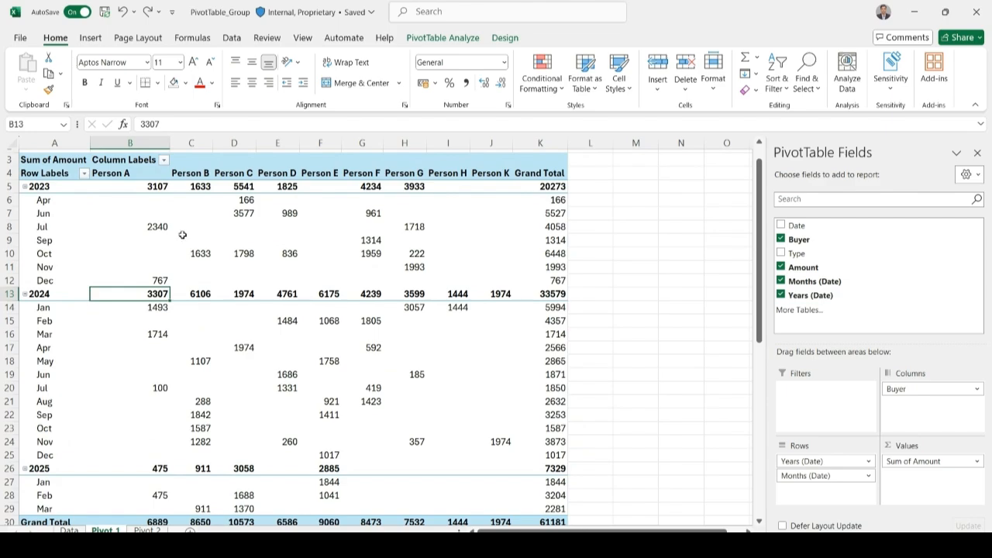
Change the row date grouping to Days only, with 15 as the number of days.
{"action": "right_click", "coordinate": [48, 202]}
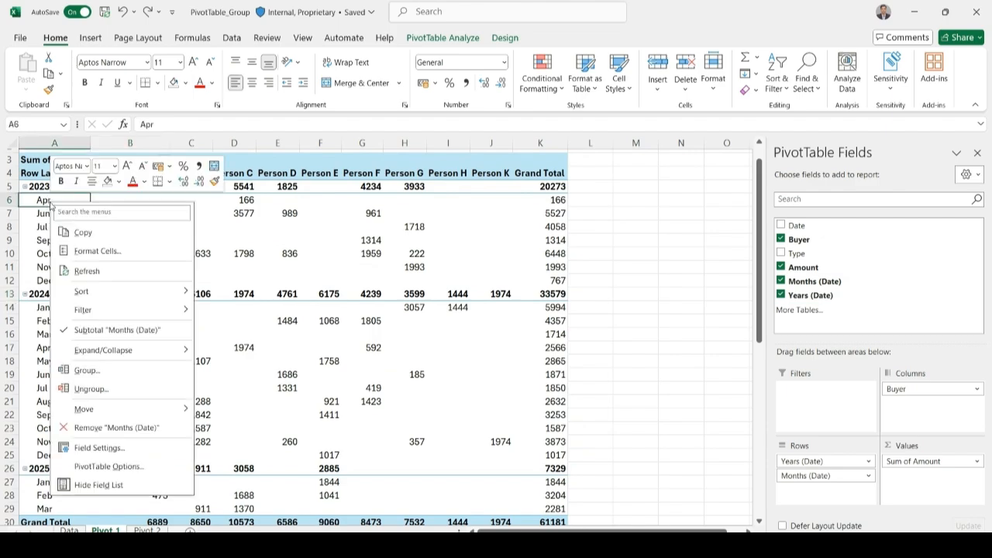
{"action": "left_click", "coordinate": [70, 371]}
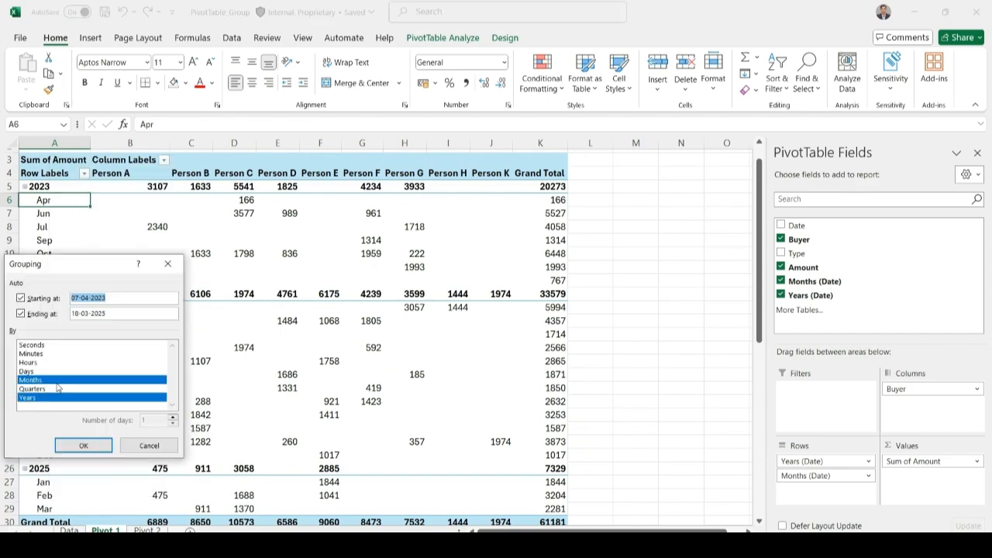
{"action": "left_click", "coordinate": [37, 372]}
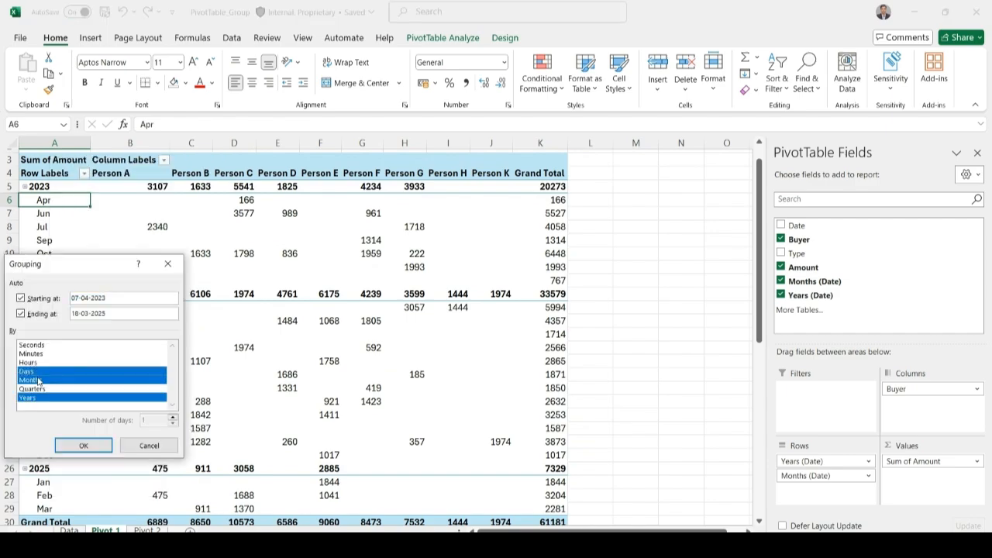
{"action": "left_click", "coordinate": [28, 397]}
{"action": "left_click", "coordinate": [46, 381]}
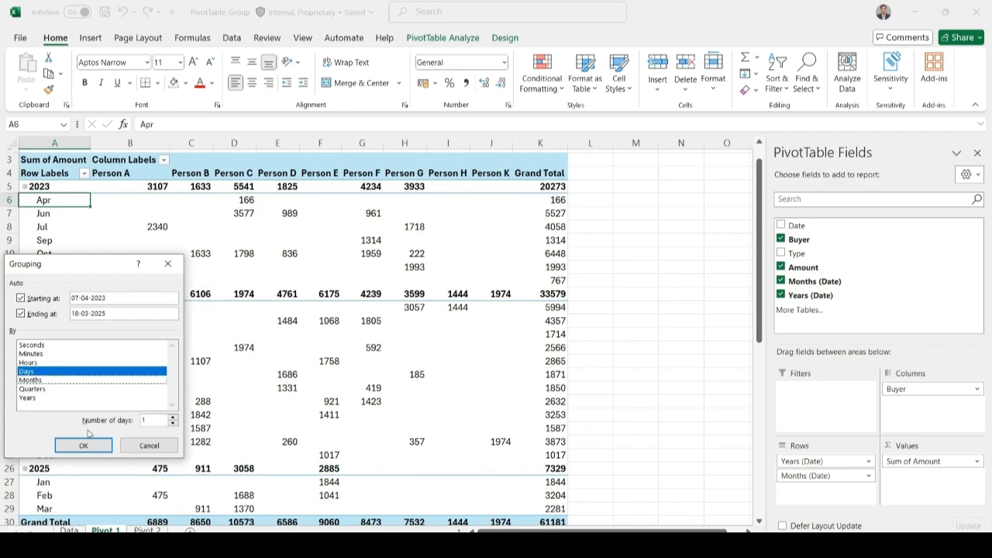
{"action": "left_click", "coordinate": [146, 420]}
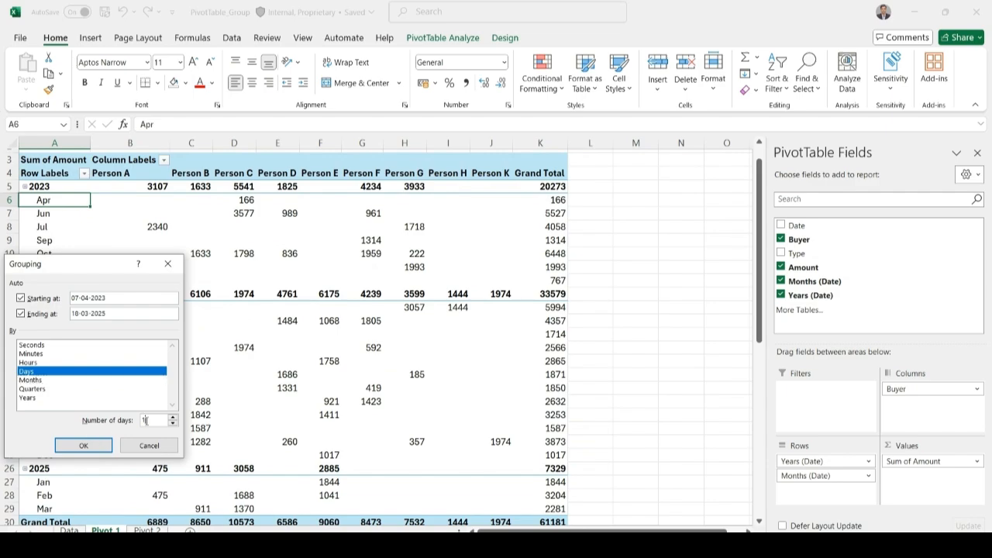
{"action": "key", "text": "BackSpace"}
{"action": "type", "text": "7"}
{"action": "key", "text": "BackSpace"}
{"action": "type", "text": "15"}
Set the grouping to start at 01-04-2023 and end at 31-03-2025, apply it, and review the resulting date ranges.
{"action": "left_click", "coordinate": [73, 299]}
{"action": "key", "text": "Delete"}
{"action": "type", "text": "1"}
{"action": "left_click", "coordinate": [79, 314]}
{"action": "key", "text": "shift+Left"}
{"action": "type", "text": "31"}
{"action": "left_click", "coordinate": [112, 316]}
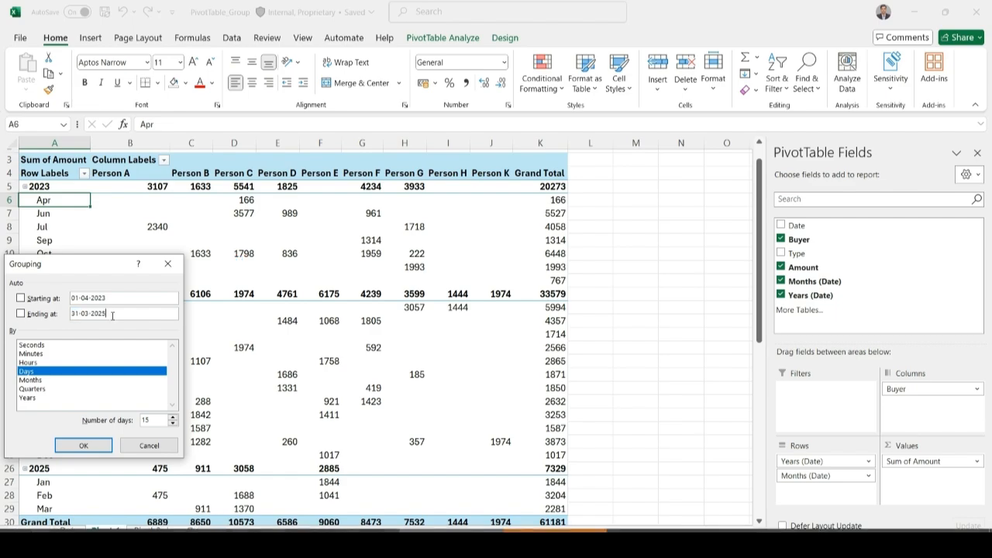
{"action": "left_click", "coordinate": [84, 446]}
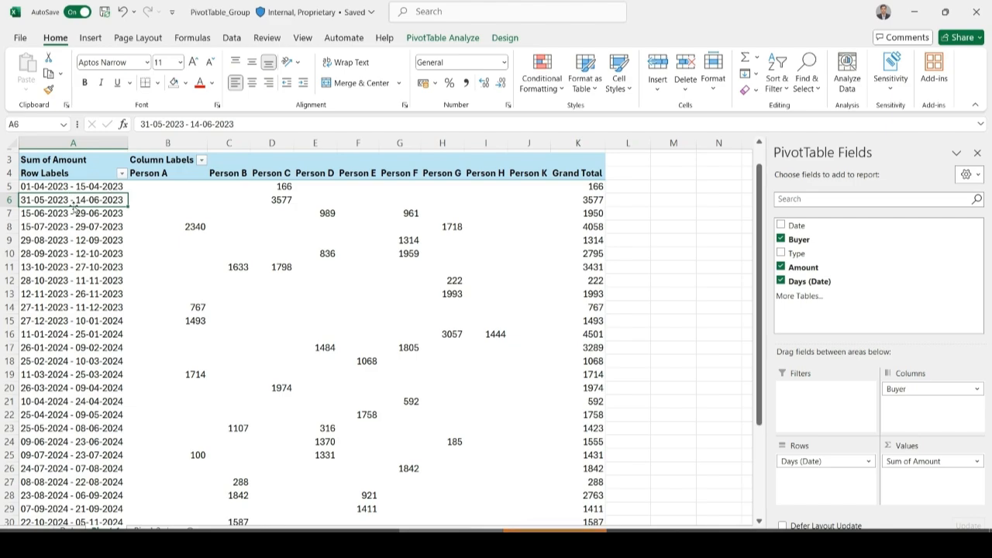
{"action": "scroll", "coordinate": [90, 259], "scroll_direction": "down", "scroll_amount": 3}
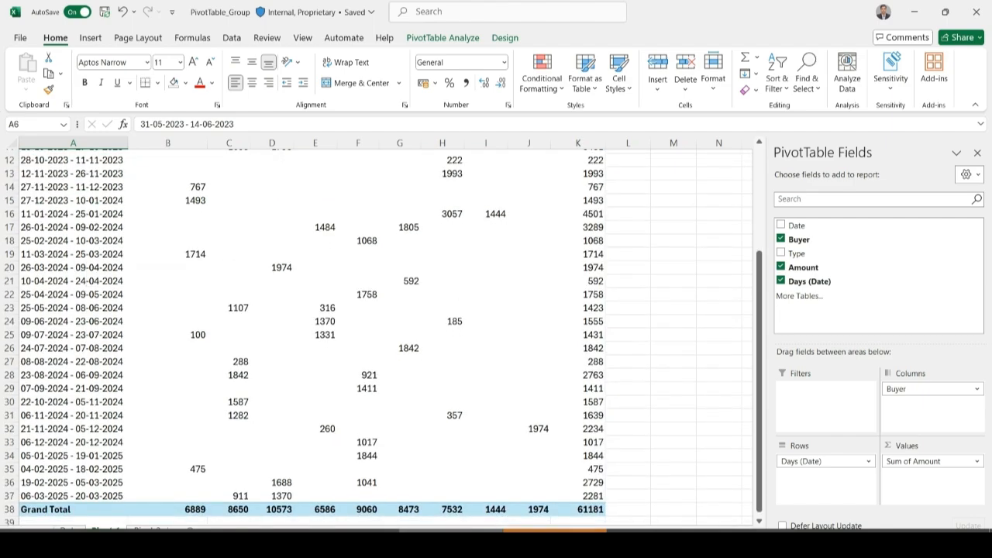
{"action": "left_click", "coordinate": [554, 530]}
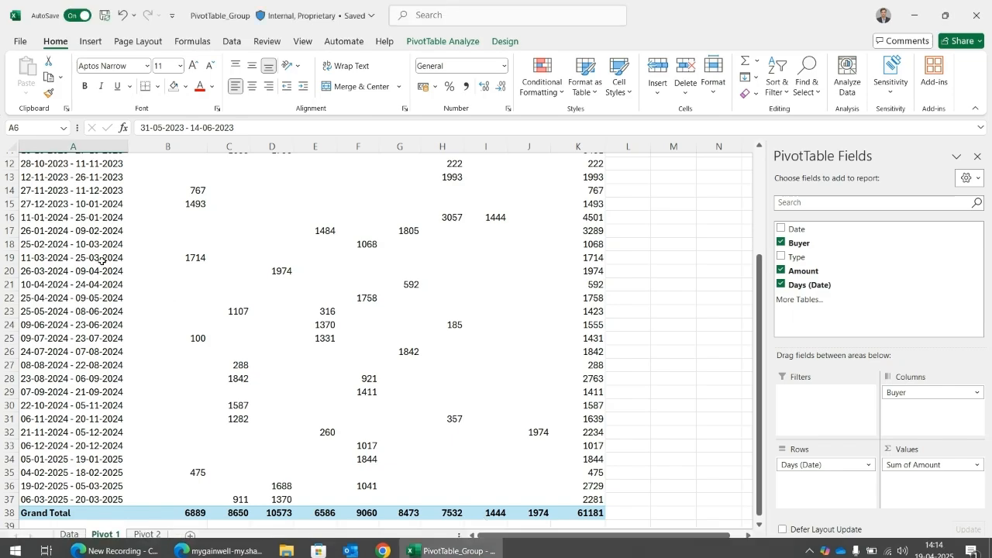
On the Pivot 2 sheet, build the pivot table with Amount as rows, Buyer as columns and Count of Buyer as values.
{"action": "scroll", "coordinate": [219, 284], "scroll_direction": "up", "scroll_amount": 1}
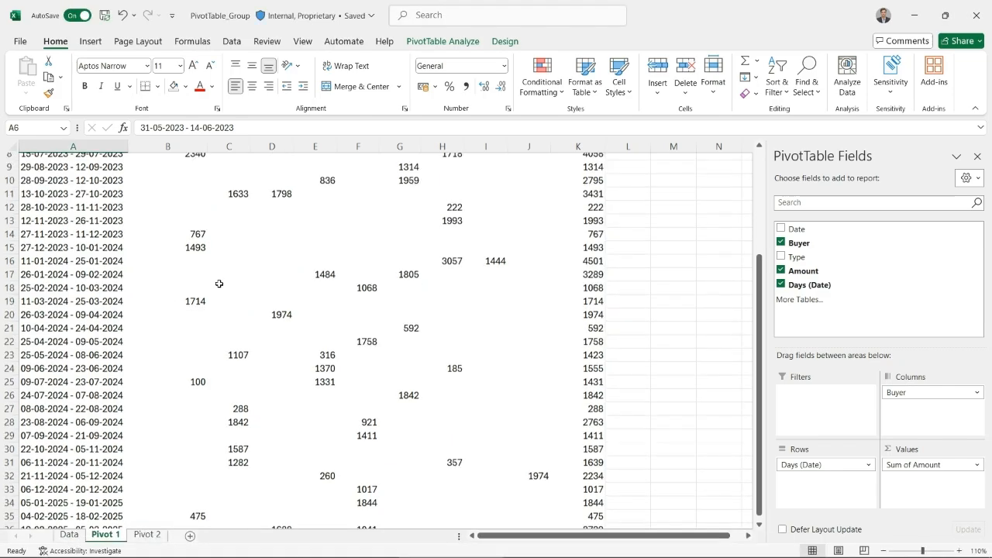
{"action": "scroll", "coordinate": [220, 283], "scroll_direction": "up", "scroll_amount": 2}
{"action": "scroll", "coordinate": [220, 284], "scroll_direction": "up", "scroll_amount": 1}
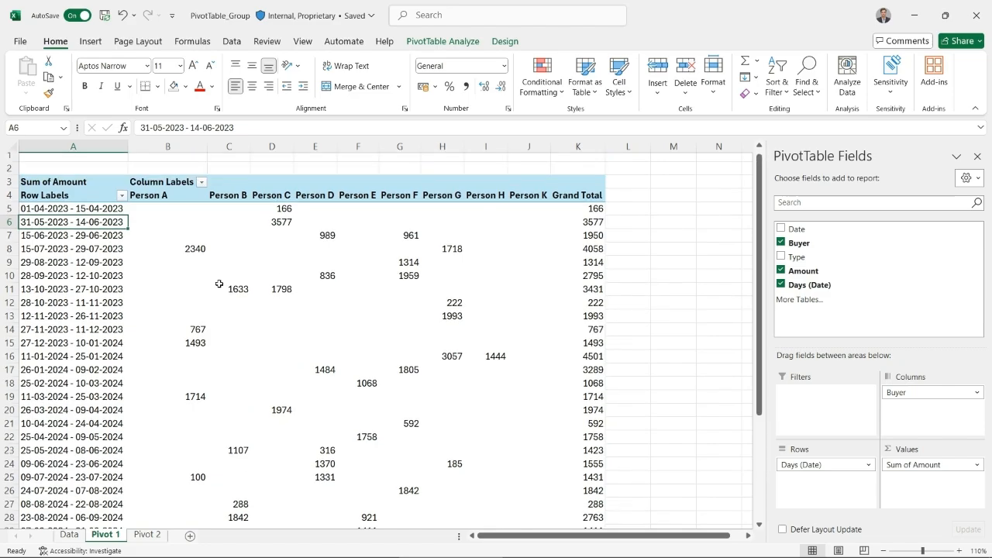
{"action": "left_click", "coordinate": [146, 534]}
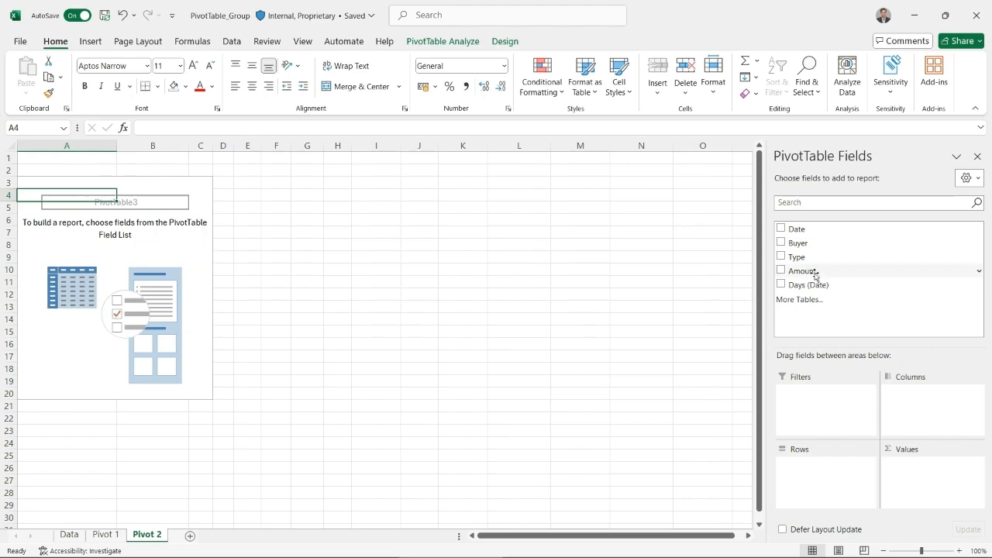
{"action": "left_click_drag", "start_coordinate": [815, 273], "coordinate": [810, 474]}
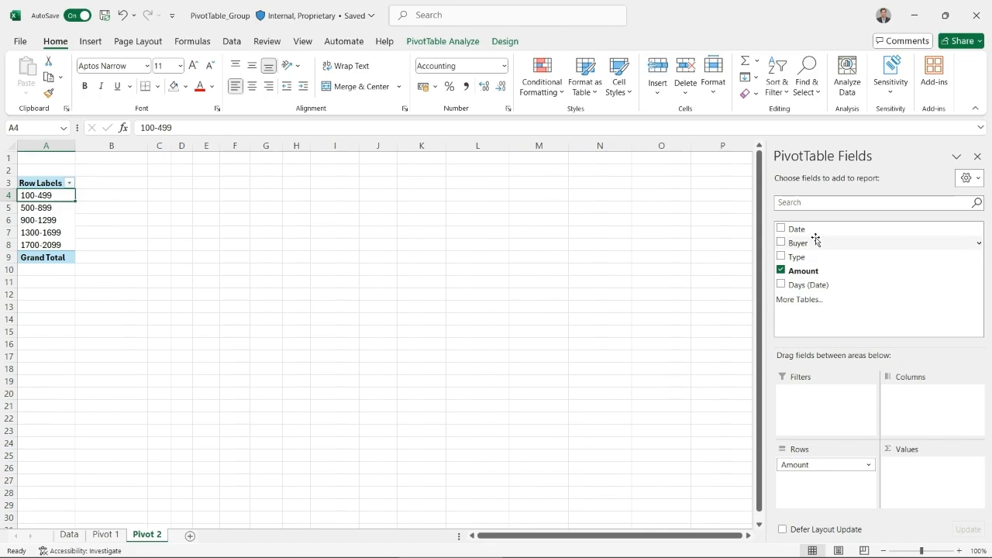
{"action": "left_click_drag", "start_coordinate": [816, 240], "coordinate": [930, 393]}
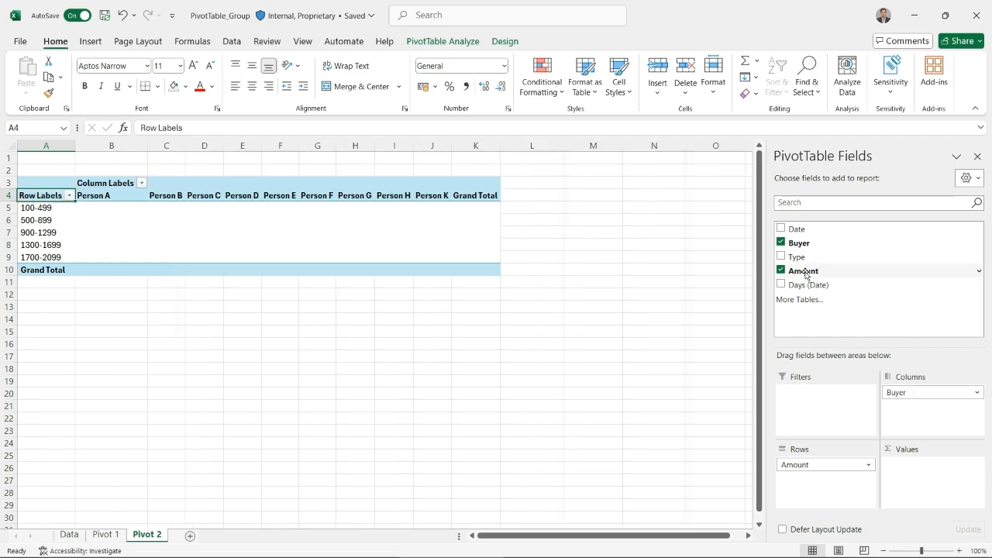
{"action": "left_click_drag", "start_coordinate": [806, 274], "coordinate": [933, 477]}
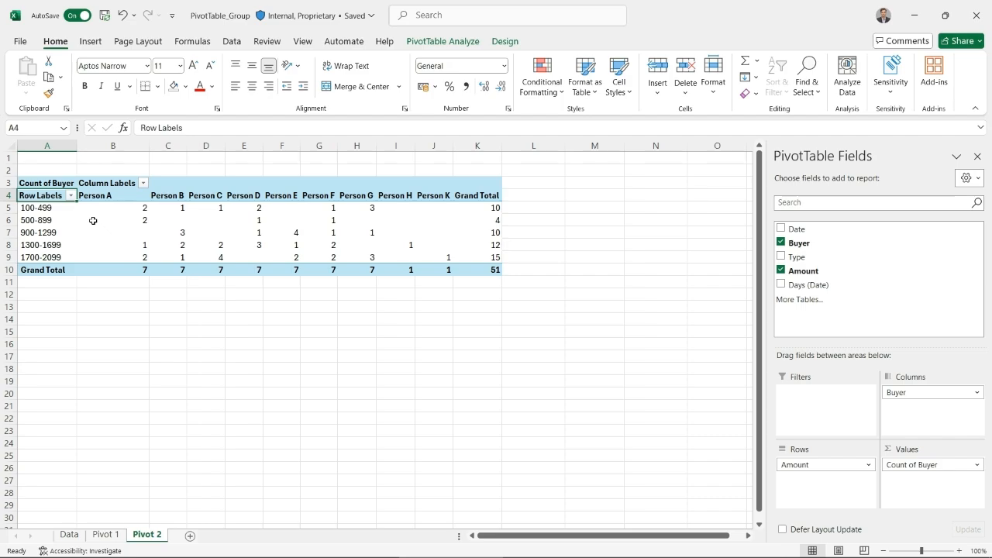
Ungroup the row amounts, regroup them from 100 to 2000 in intervals of 400, and review the counts per buyer.
{"action": "right_click", "coordinate": [36, 210]}
{"action": "left_click", "coordinate": [91, 399]}
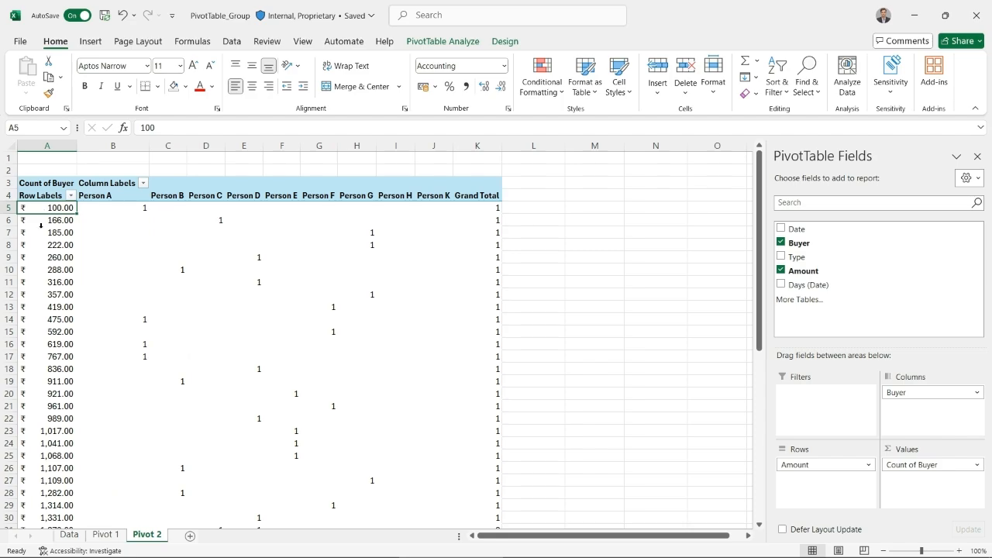
{"action": "right_click", "coordinate": [42, 231]}
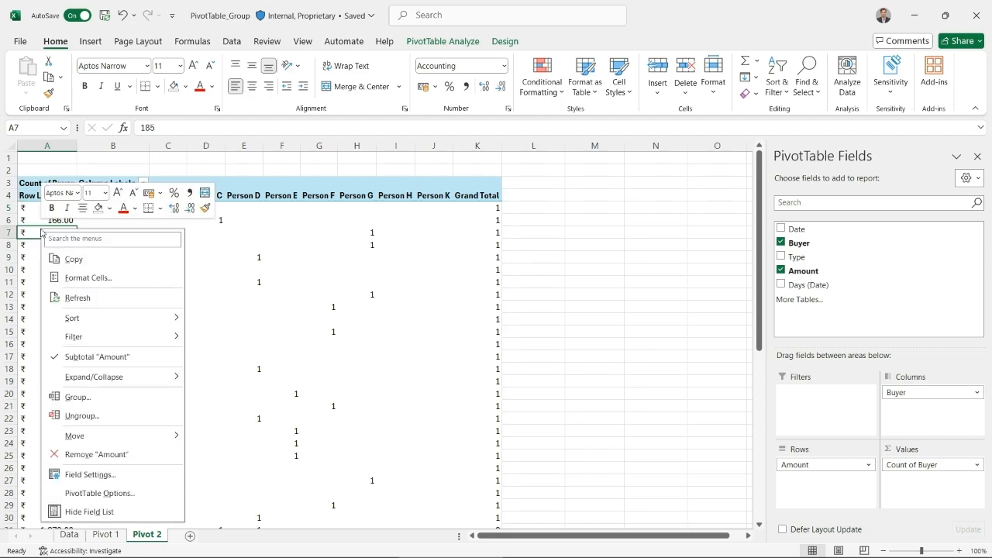
{"action": "left_click", "coordinate": [77, 397]}
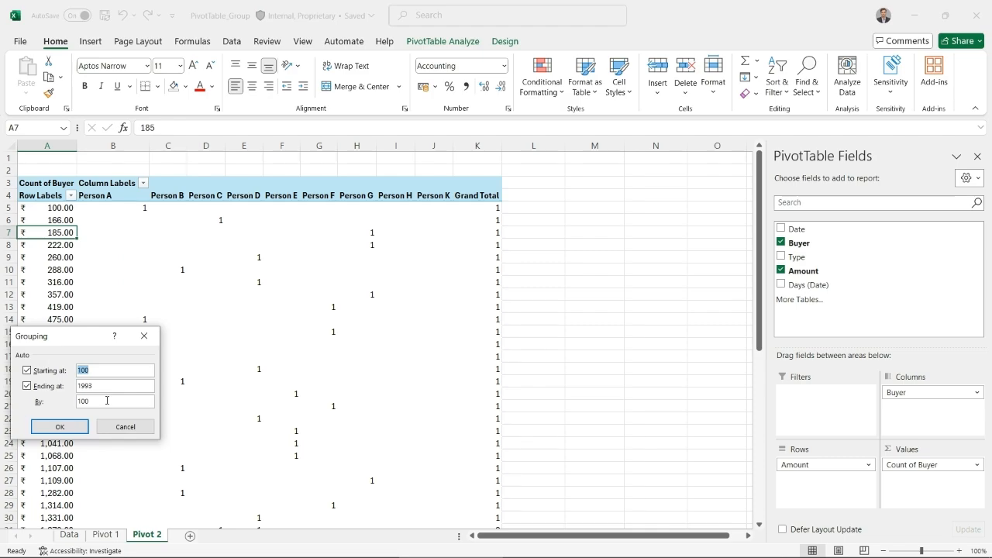
{"action": "key", "text": "Tab"}
{"action": "key", "text": "Tab"}
{"action": "type", "text": "2000"}
{"action": "key", "text": "Tab"}
{"action": "type", "text": "400"}
{"action": "left_click", "coordinate": [65, 429]}
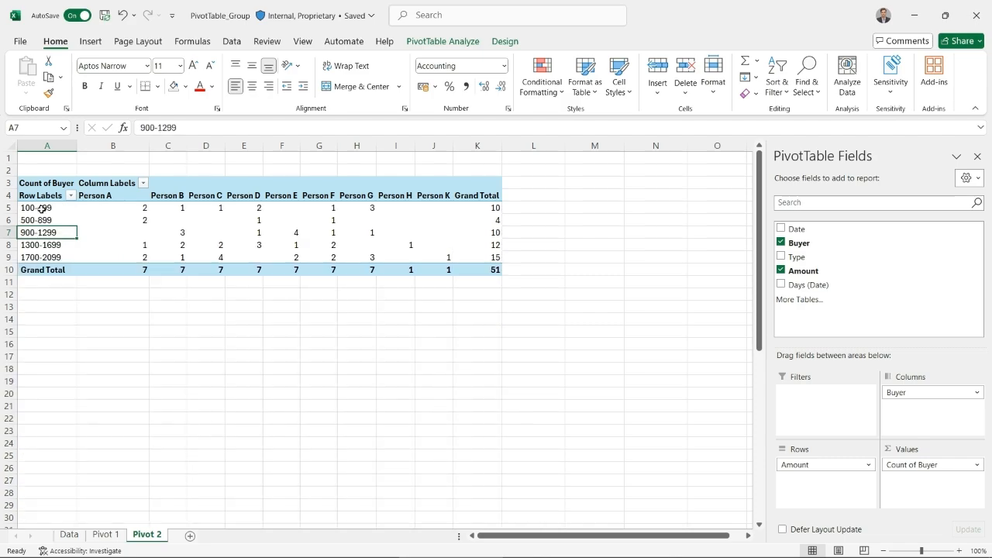
{"action": "left_click", "coordinate": [41, 209]}
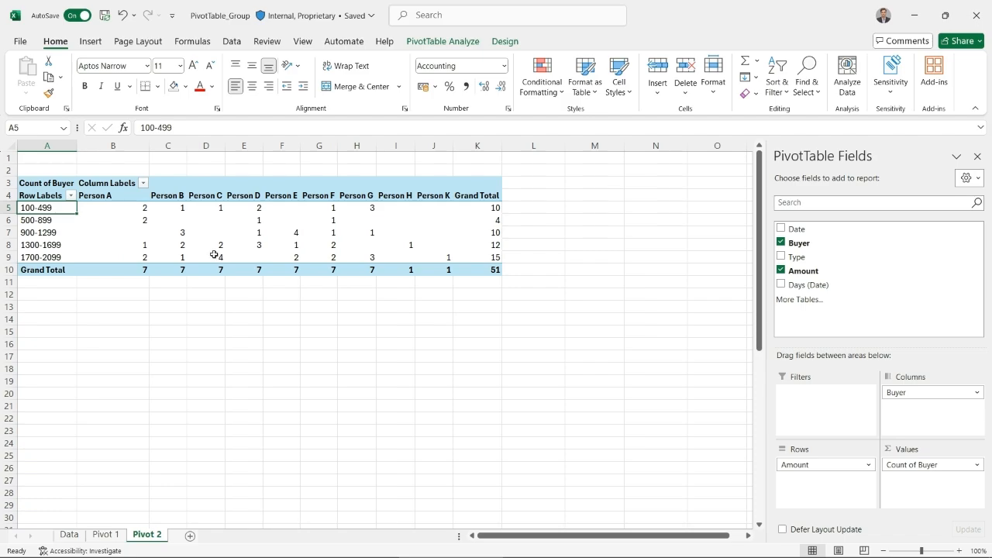
{"action": "left_click", "coordinate": [214, 256]}
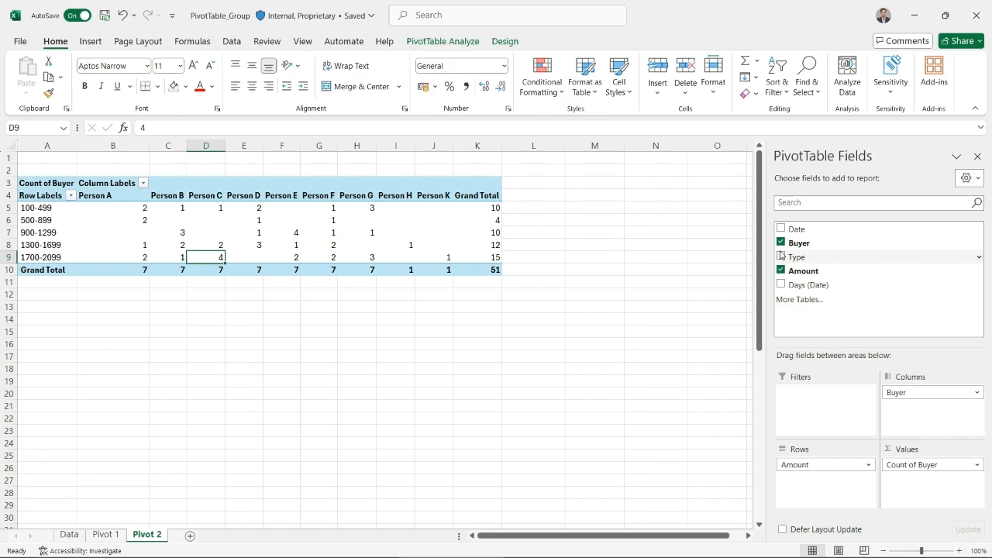
Replace Buyer with Type as the column field and summarise the values by Count of Amount.
{"action": "left_click", "coordinate": [915, 392]}
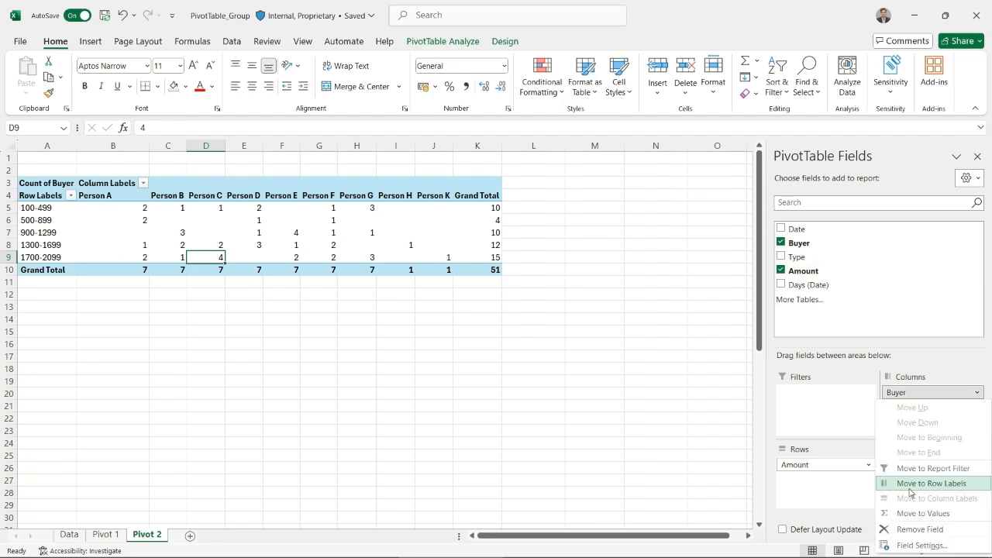
{"action": "left_click", "coordinate": [835, 261]}
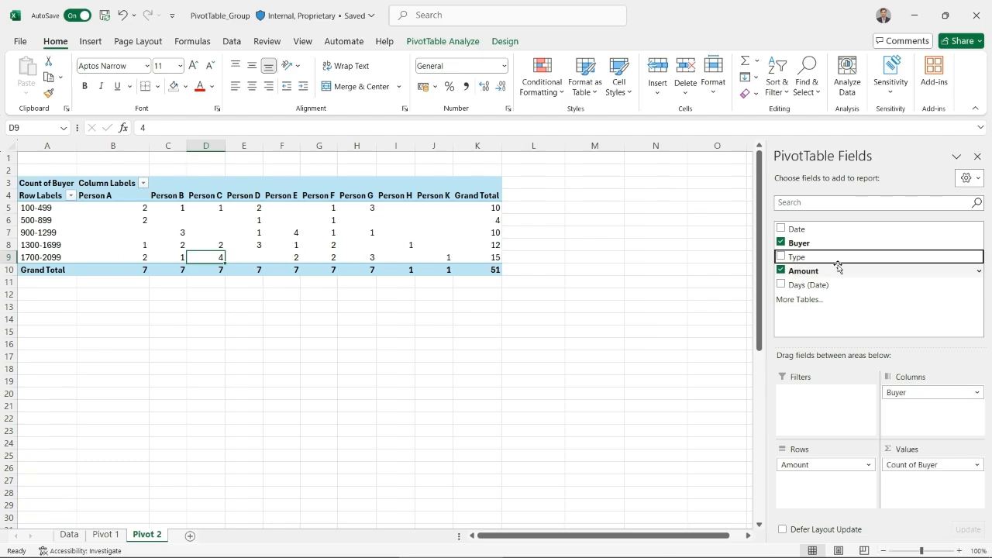
{"action": "left_click", "coordinate": [781, 243]}
{"action": "left_click_drag", "start_coordinate": [833, 269], "coordinate": [930, 393]}
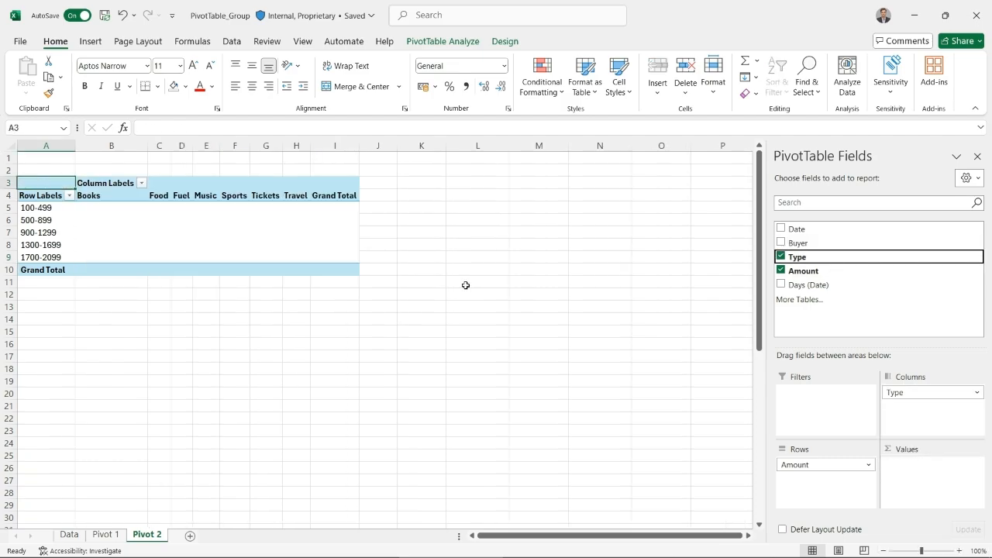
{"action": "left_click", "coordinate": [827, 271]}
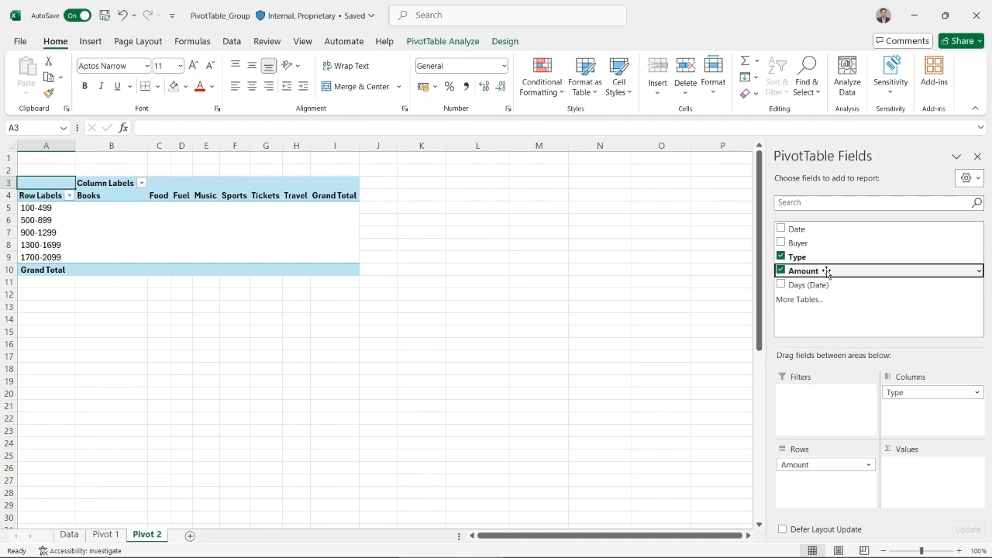
{"action": "left_click_drag", "start_coordinate": [827, 272], "coordinate": [922, 465]}
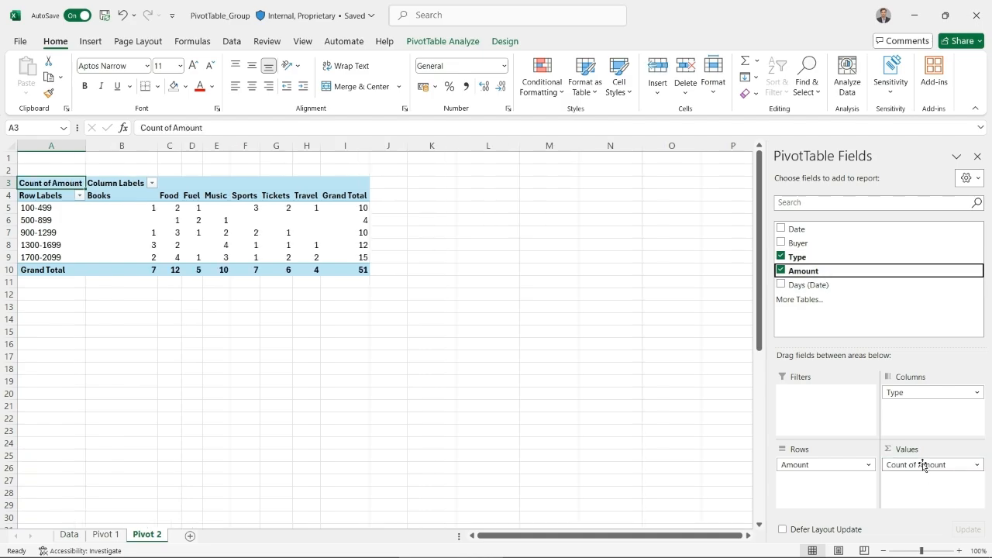
{"action": "left_click", "coordinate": [922, 464]}
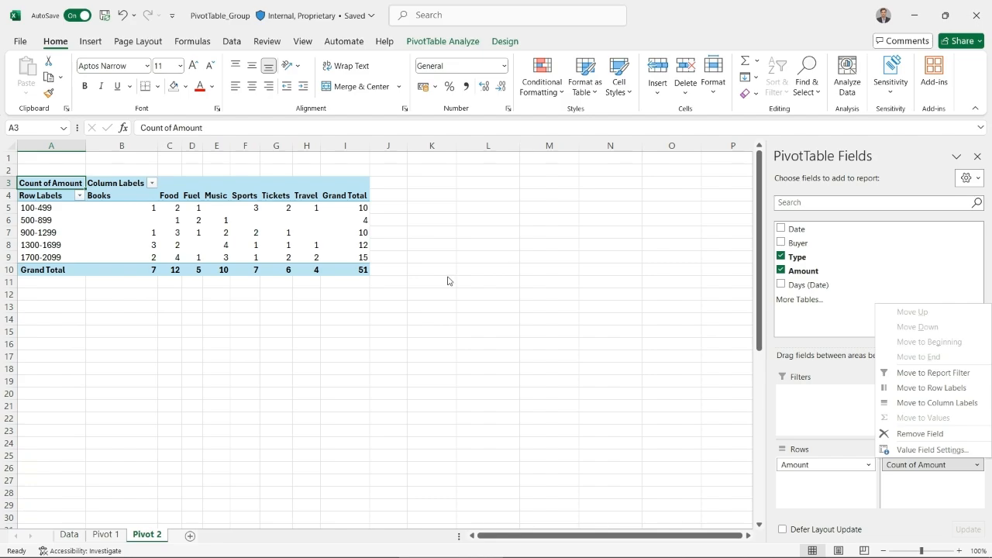
Examine the Food and Music grand totals, the Food count in the highest amount band, and the 500-899 band.
{"action": "left_click", "coordinate": [169, 270]}
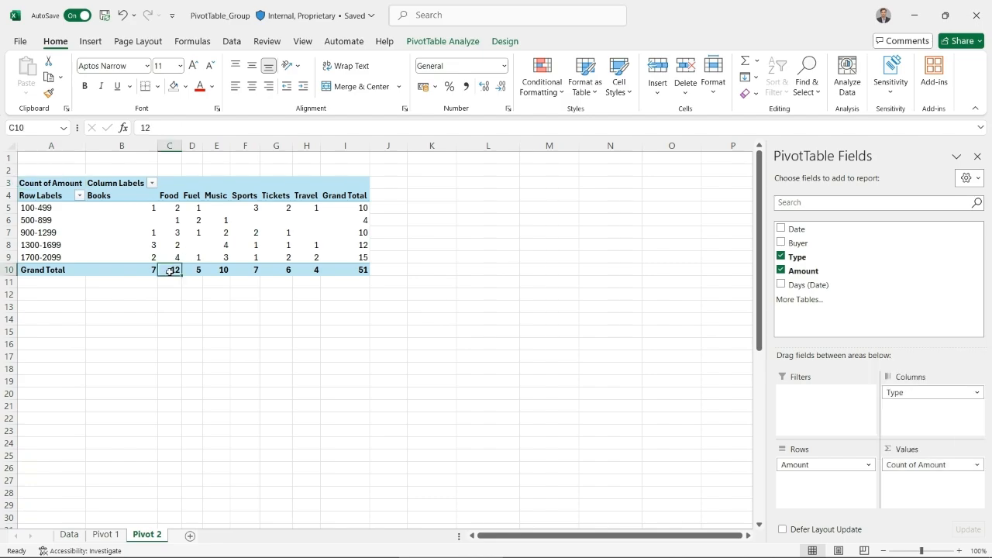
{"action": "left_click", "coordinate": [225, 269]}
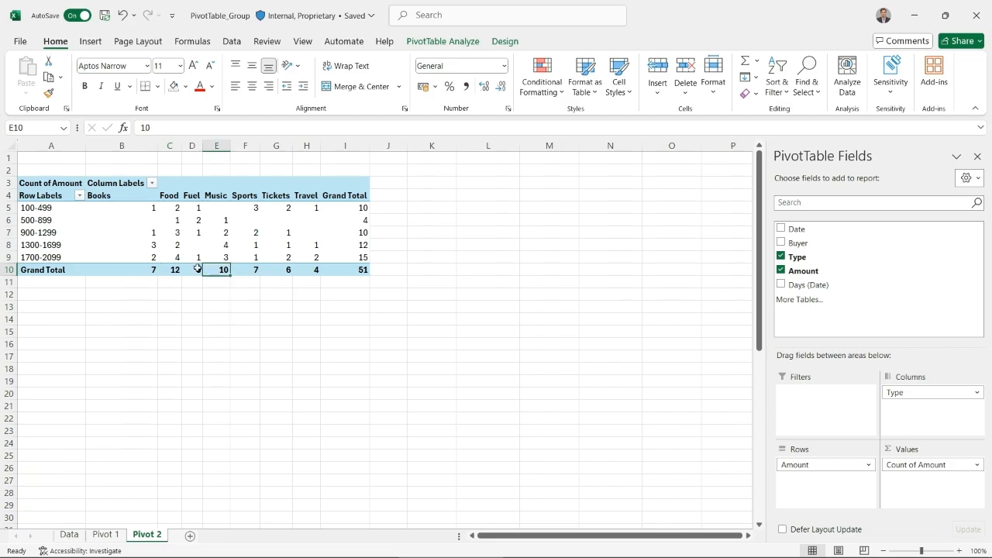
{"action": "left_click", "coordinate": [174, 261]}
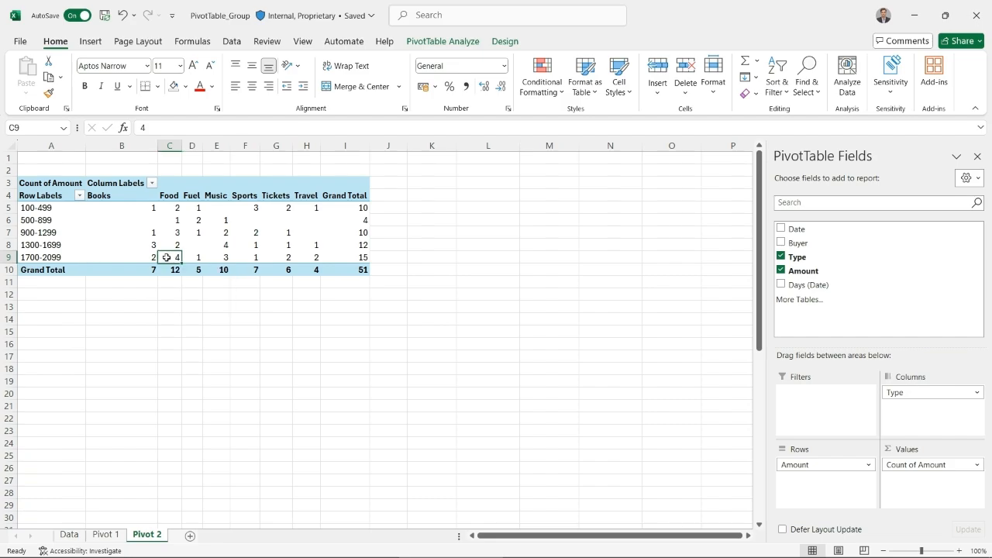
{"action": "mouse_move", "coordinate": [166, 257]}
{"action": "left_click", "coordinate": [54, 221]}
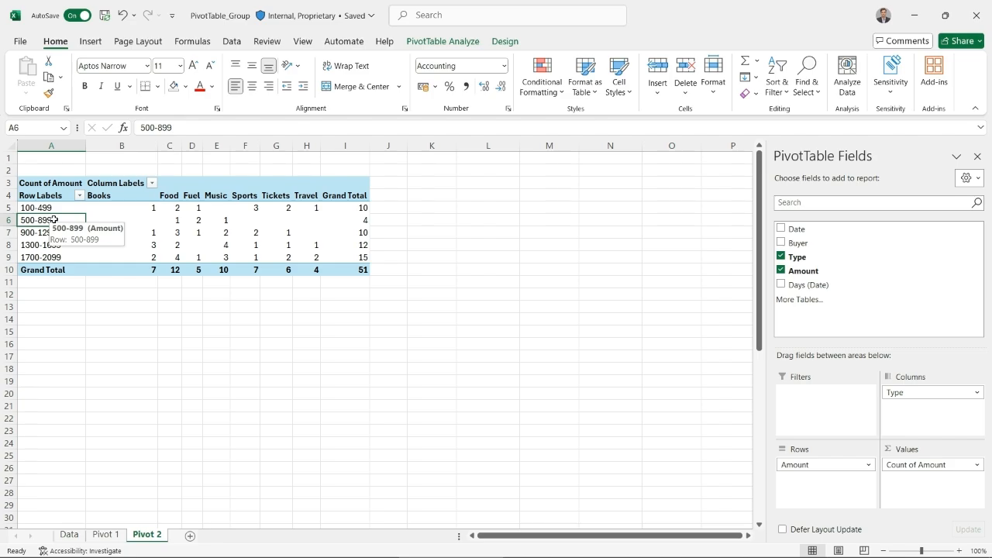
{"action": "left_click", "coordinate": [63, 291]}
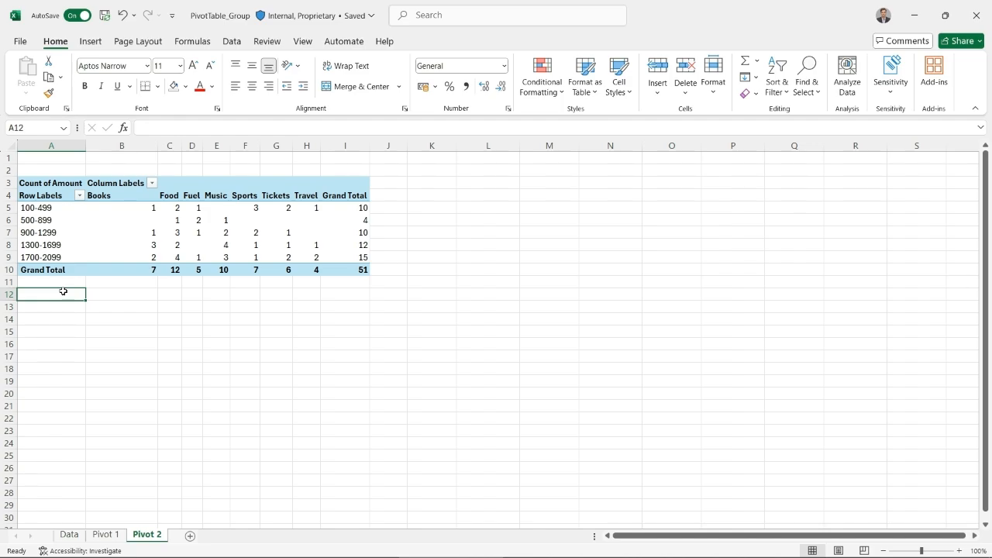